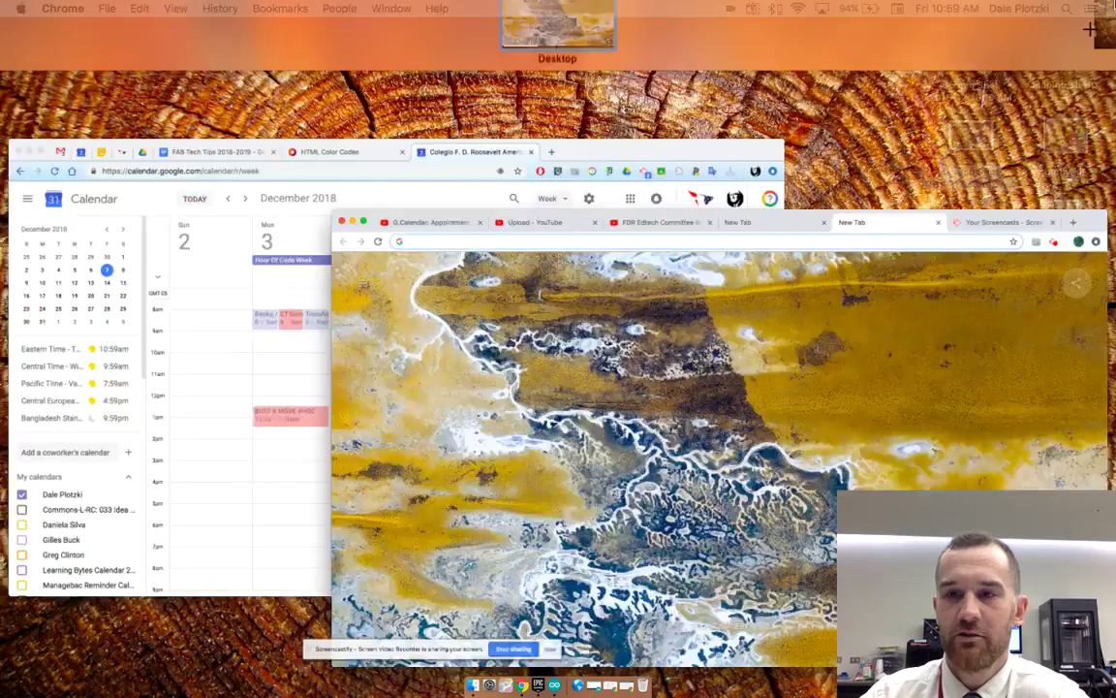
Bring the calendar window to the front and change its view to Day and to Month.
click(465, 344)
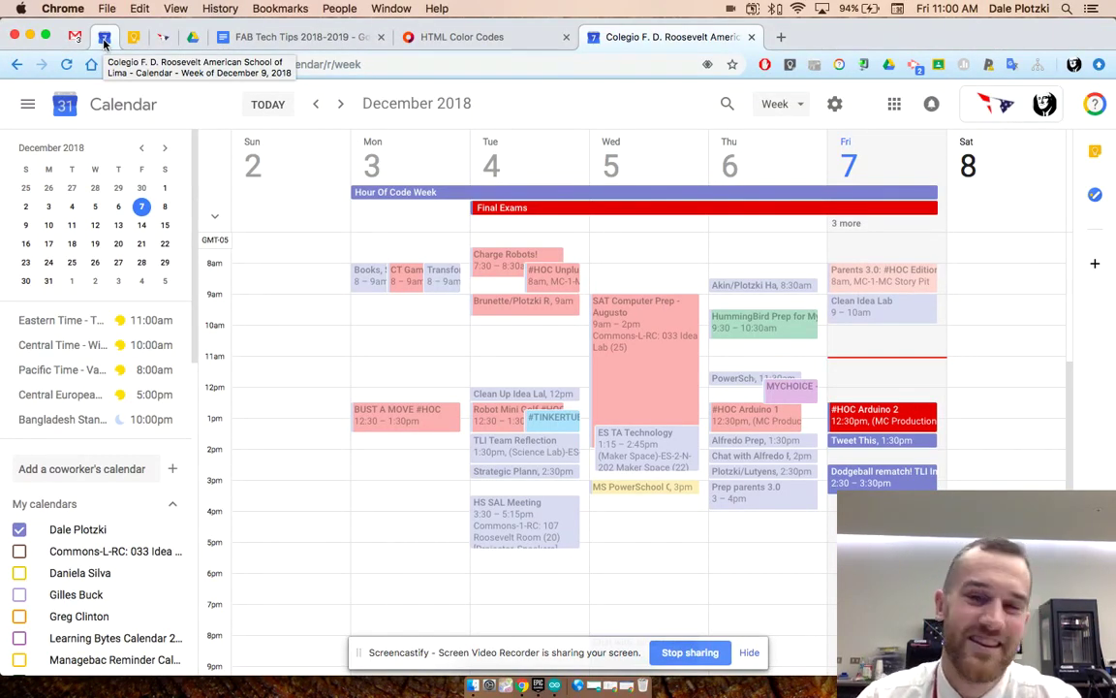
click(800, 105)
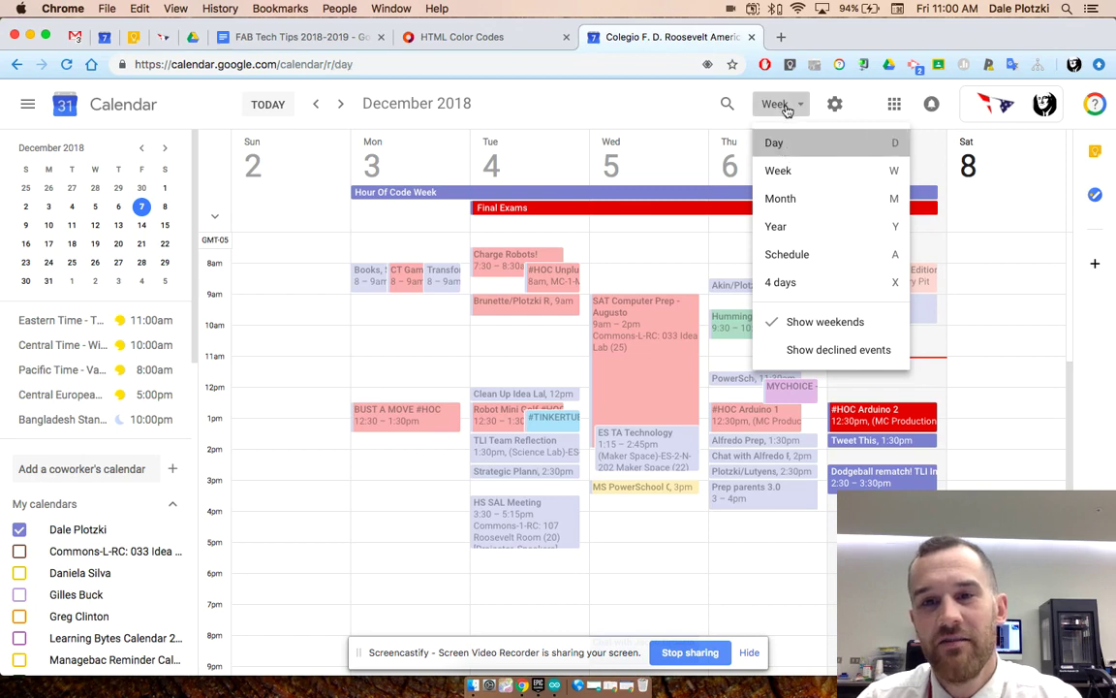
click(780, 145)
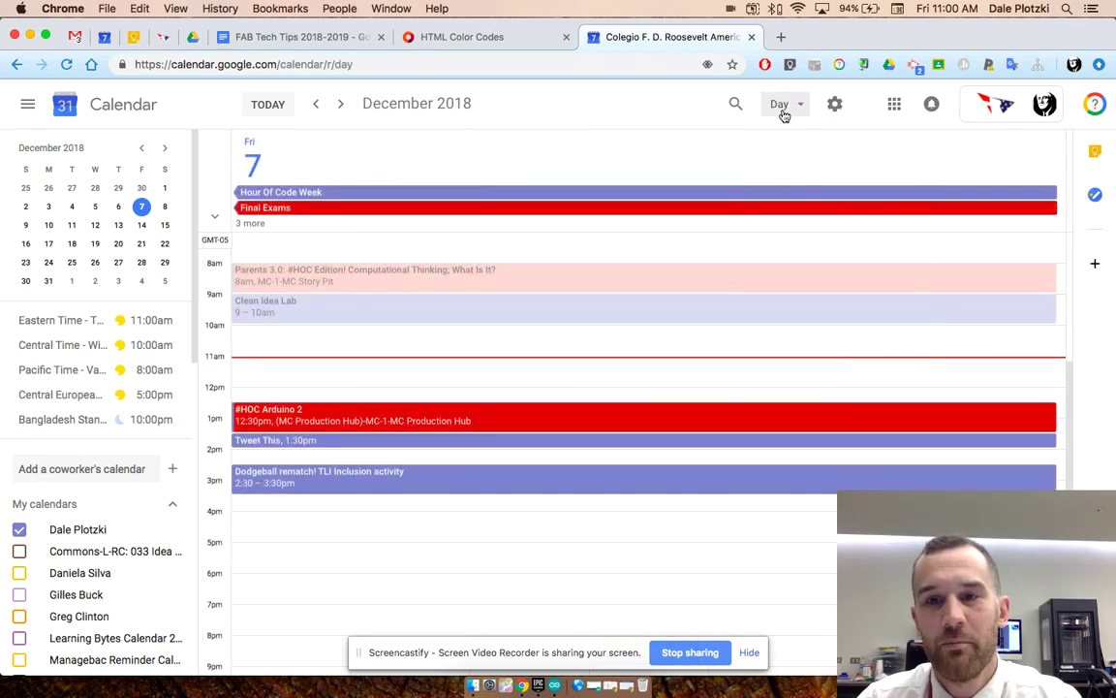
click(785, 105)
key(m)
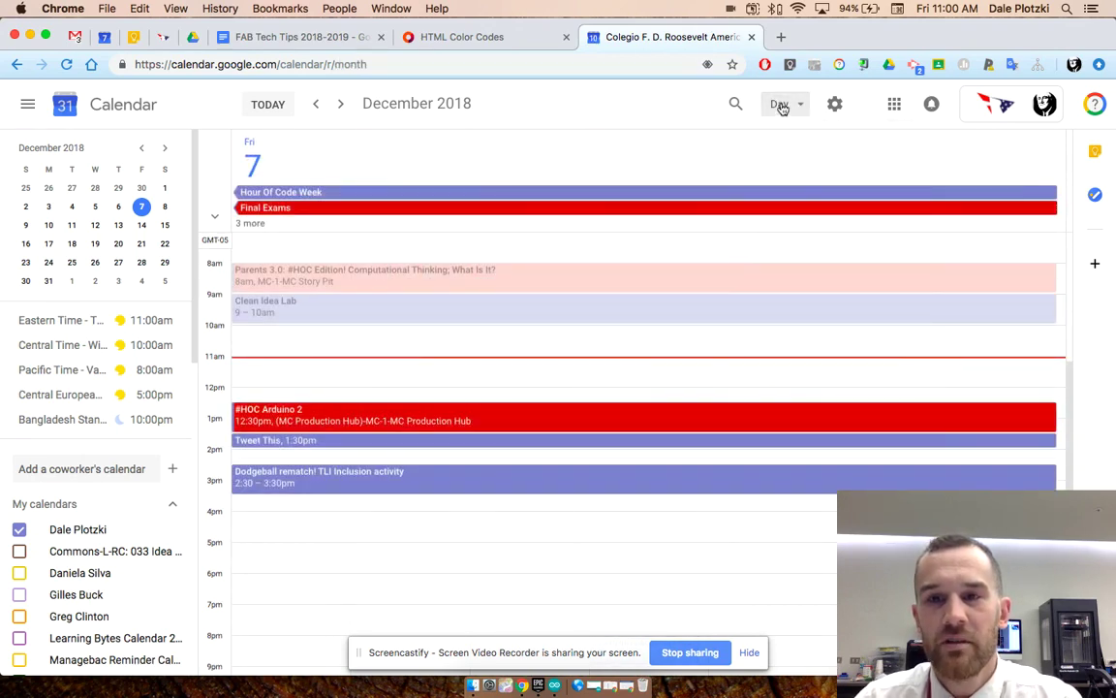
Change the calendar view to Schedule, to 4 days and back to Day.
click(783, 105)
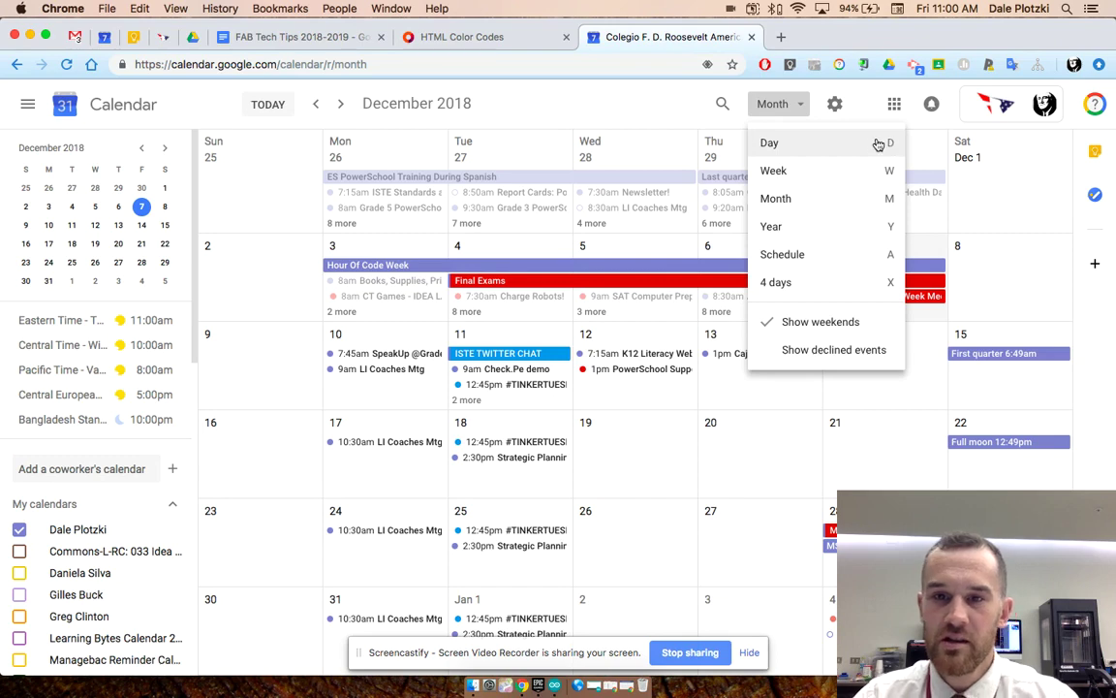
click(773, 105)
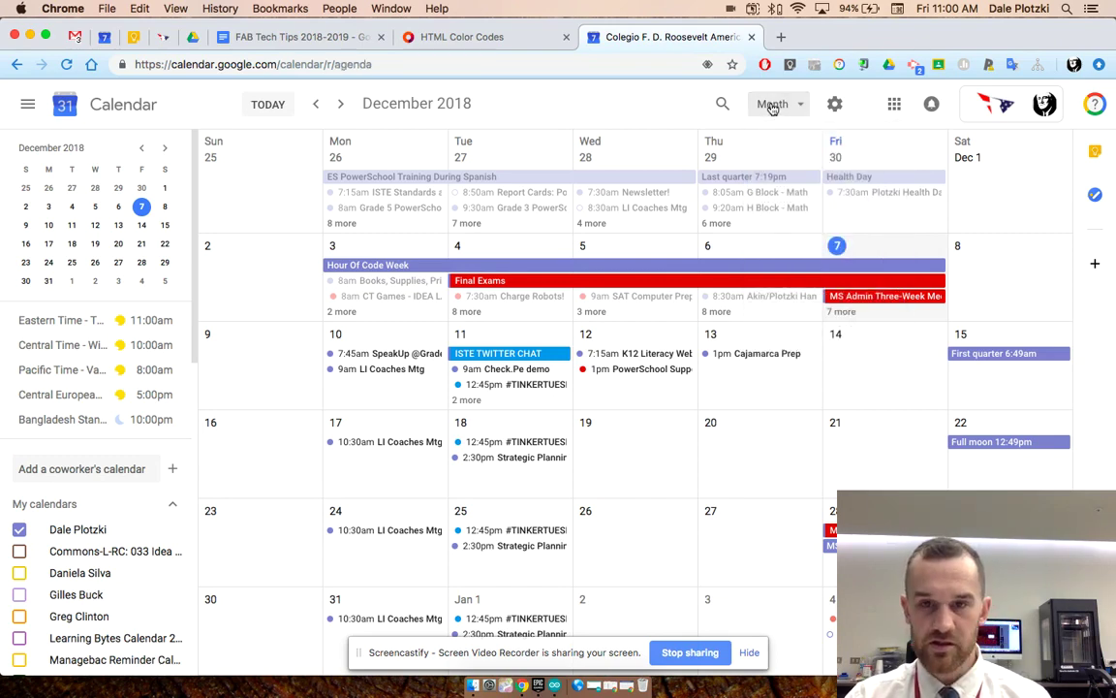
key(a)
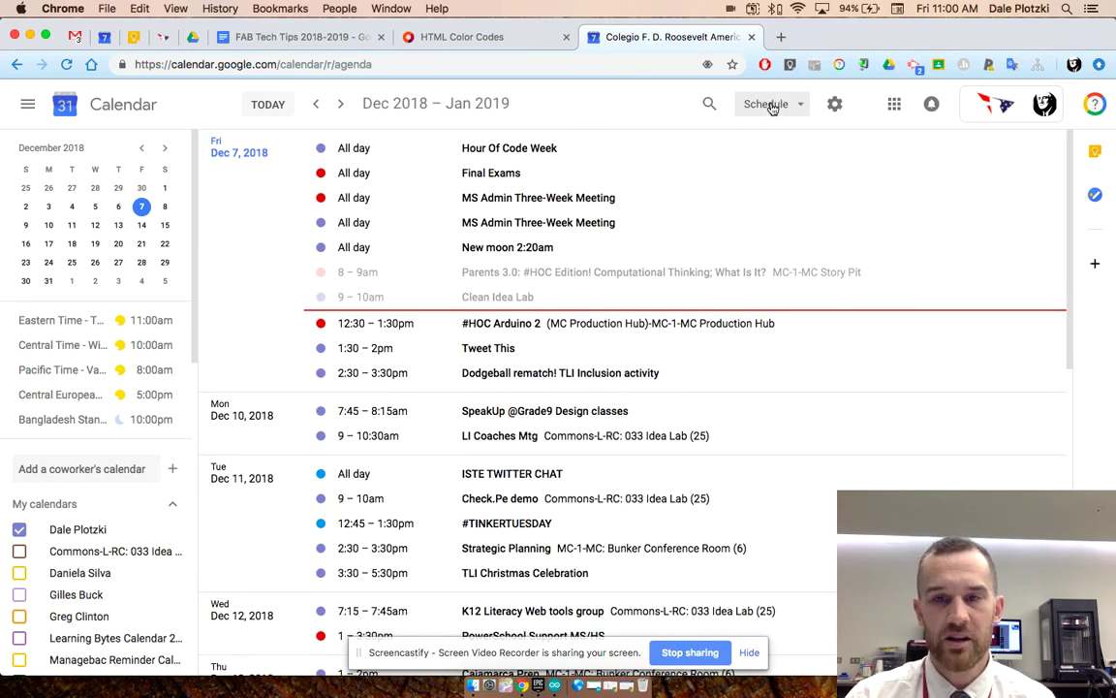
key(x)
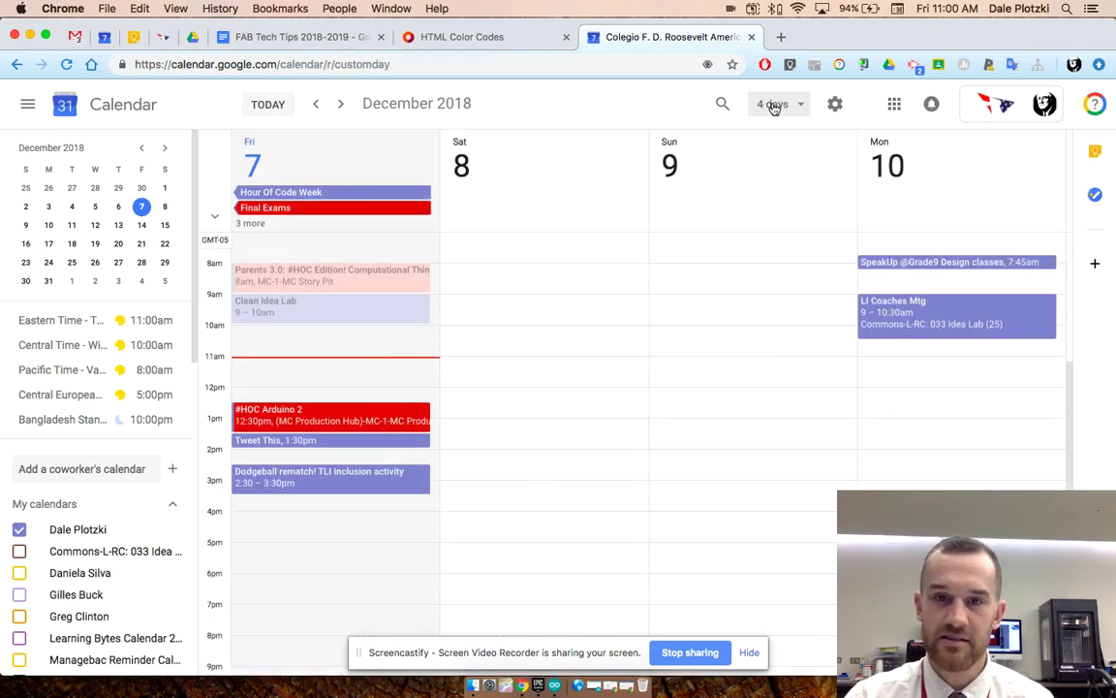
key(d)
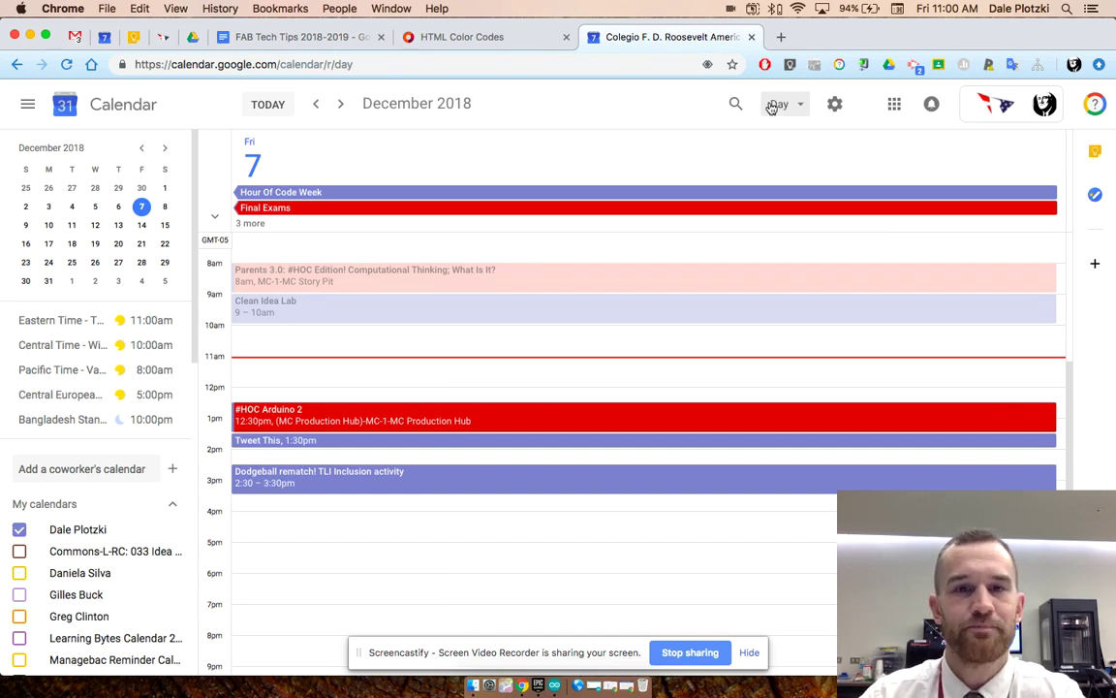
Switch to the HTML Color Codes page and copy the hex code #FF5733.
click(448, 39)
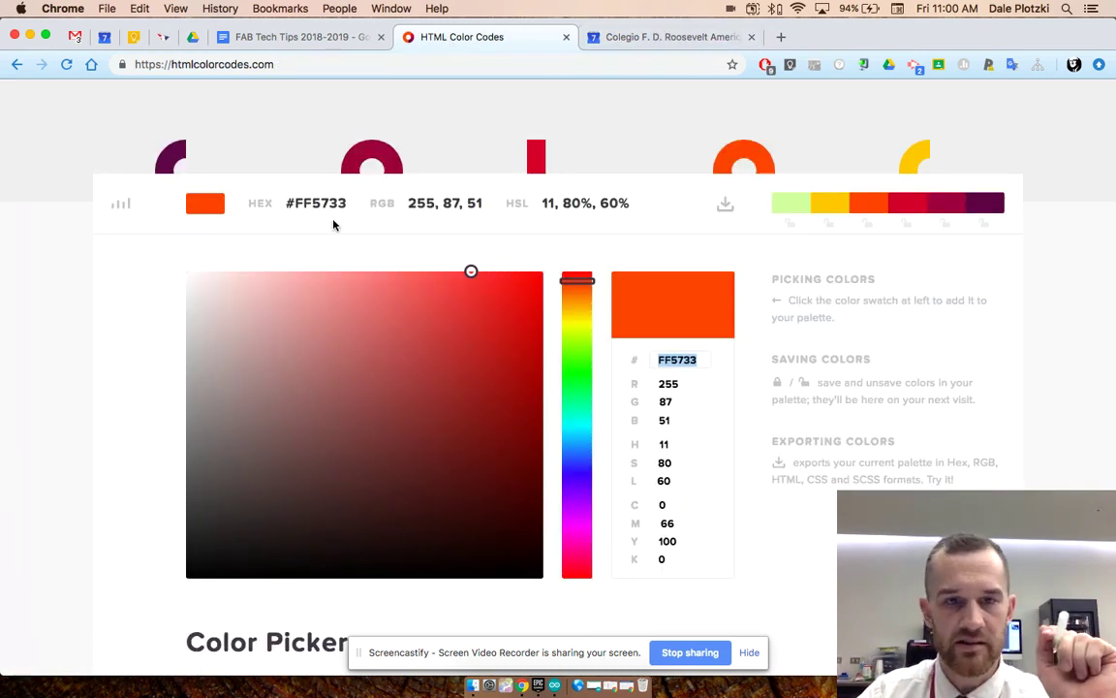
drag(287, 200, 346, 201)
key(super+c)
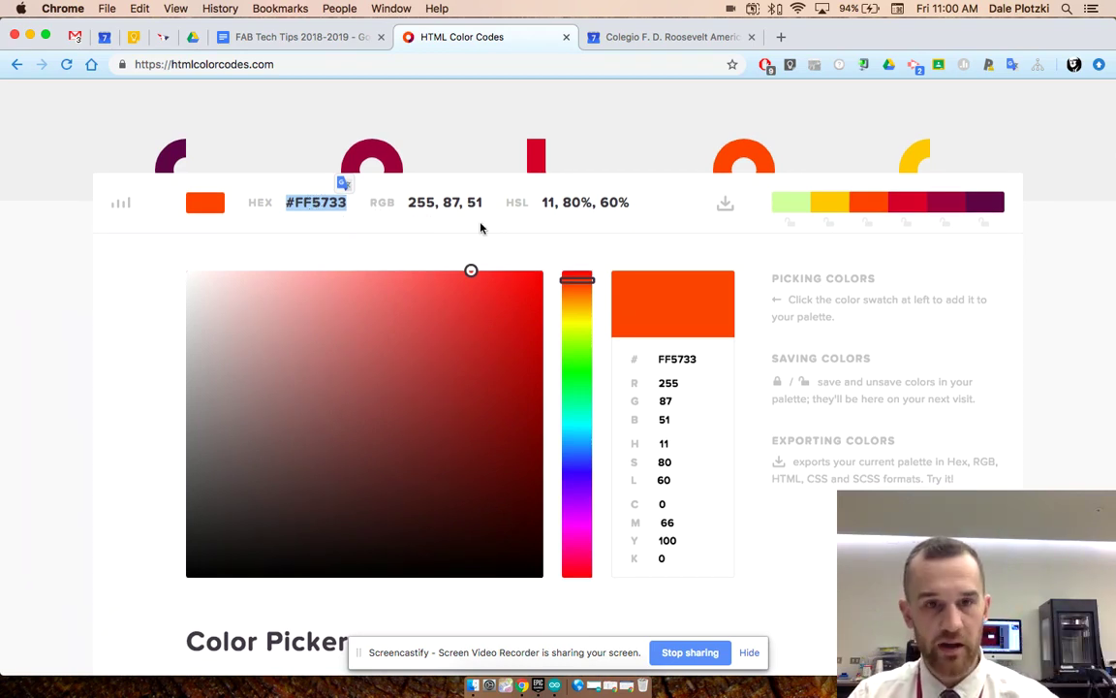
In the Google Calendar page showing December 9–15, give the owner's own calendar the custom color #FF5733 and save it.
click(633, 42)
click(104, 37)
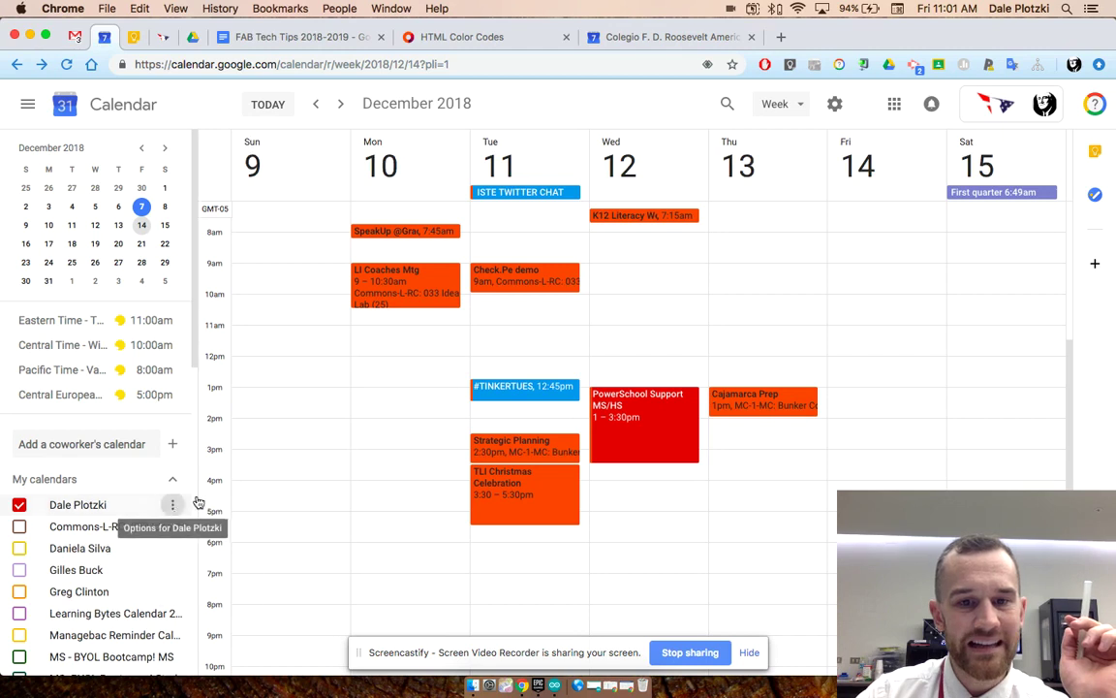
click(171, 504)
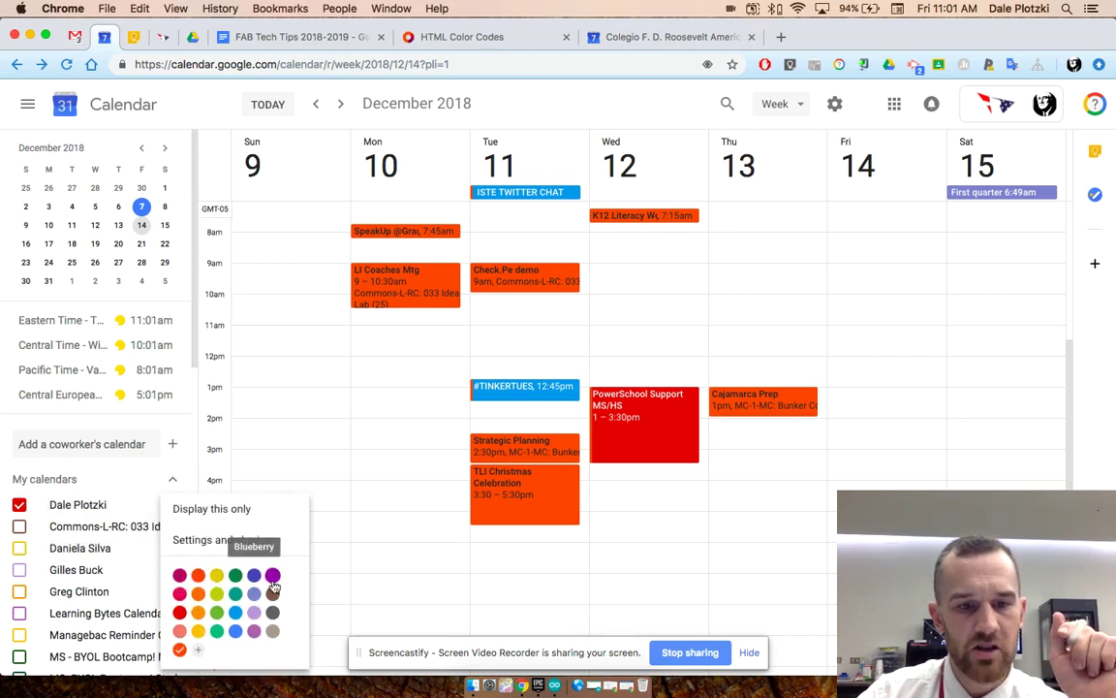
click(198, 650)
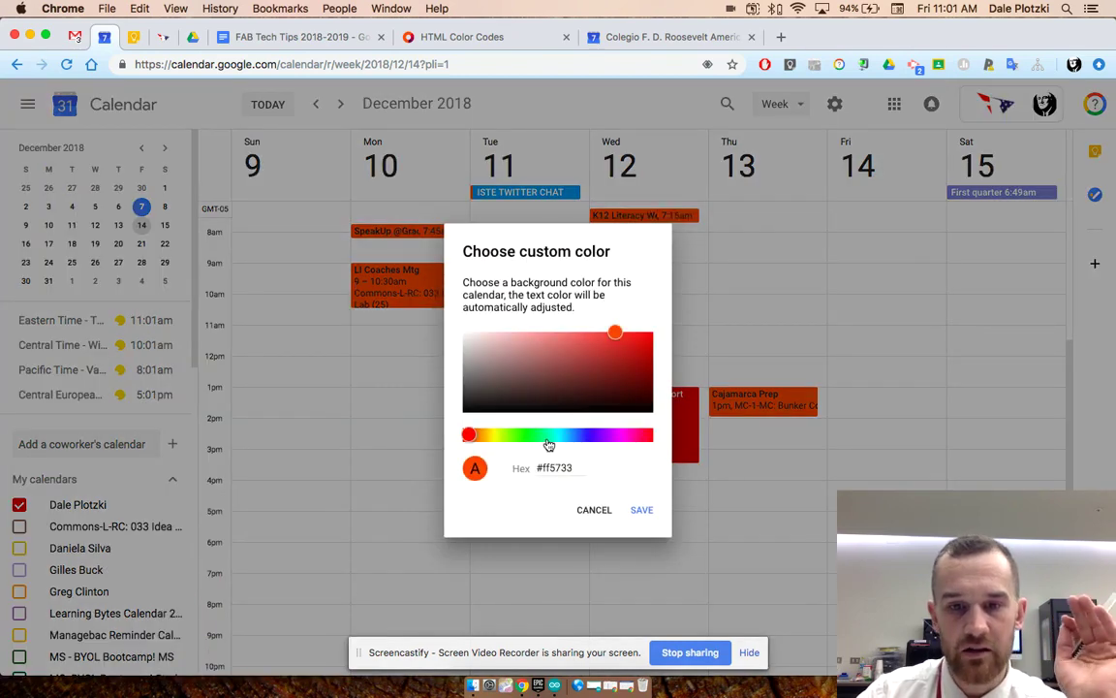
double_click(547, 467)
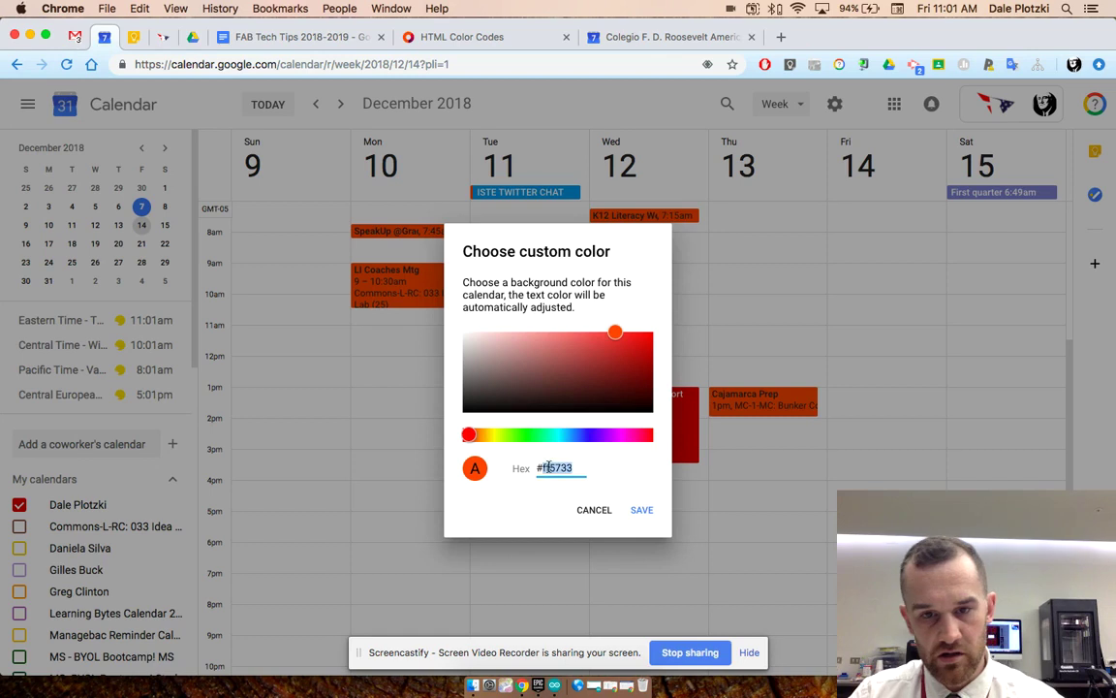
key(super+v)
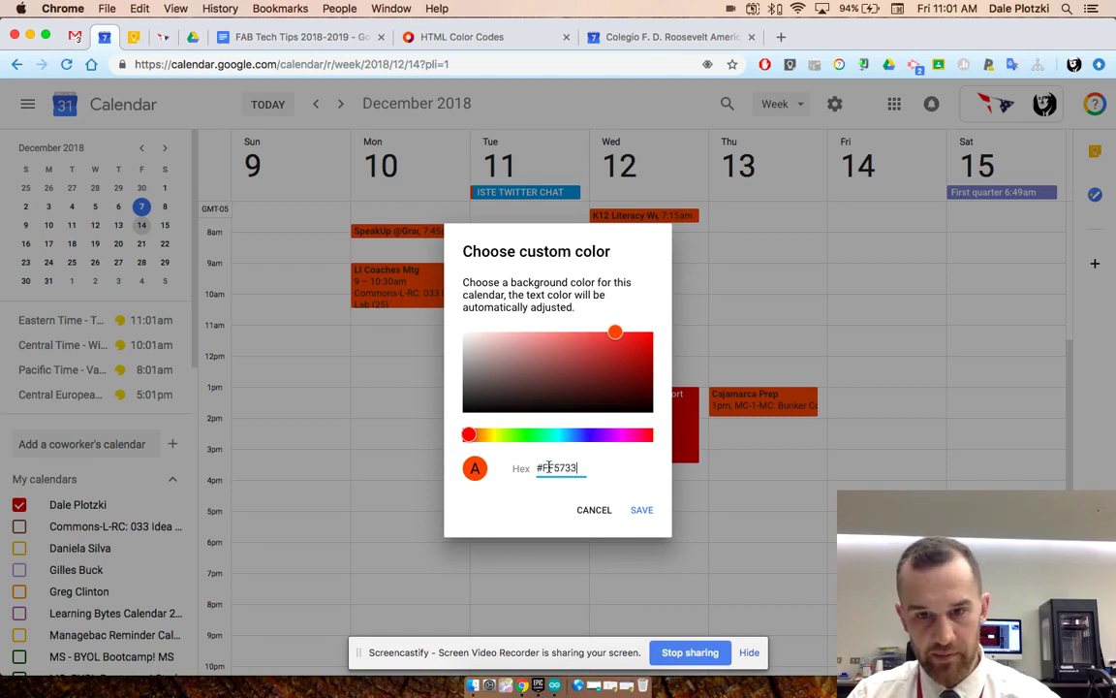
click(641, 510)
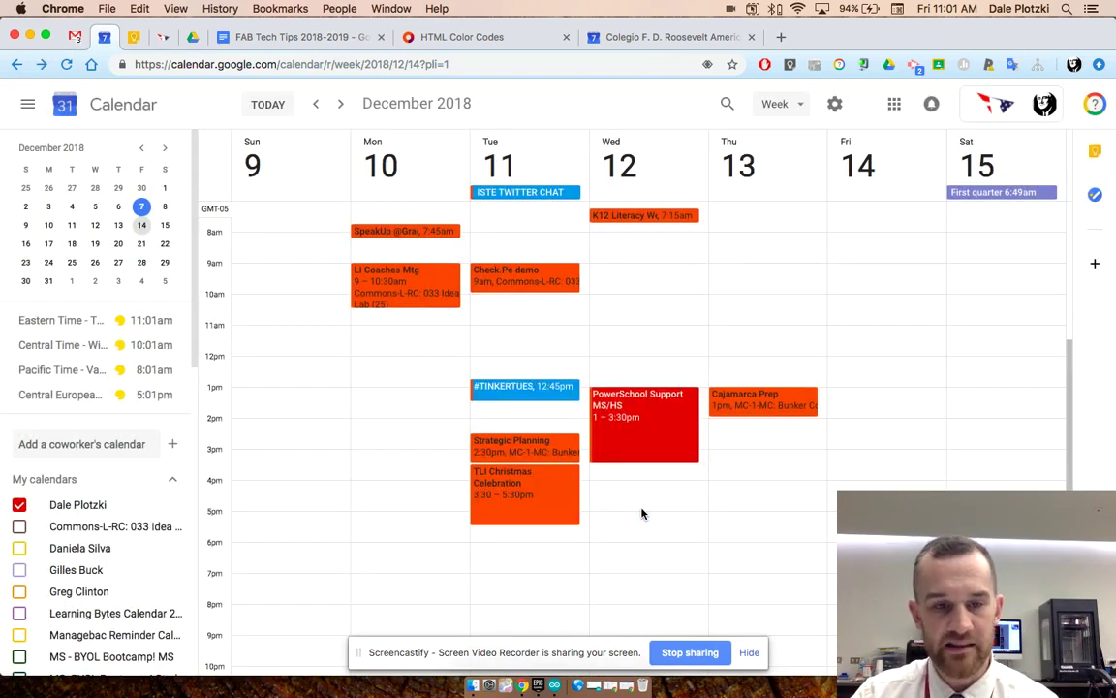
Pick the green #77FF33 on HTML Color Codes and save it as the custom color of the owner's calendar in Google Calendar.
click(460, 31)
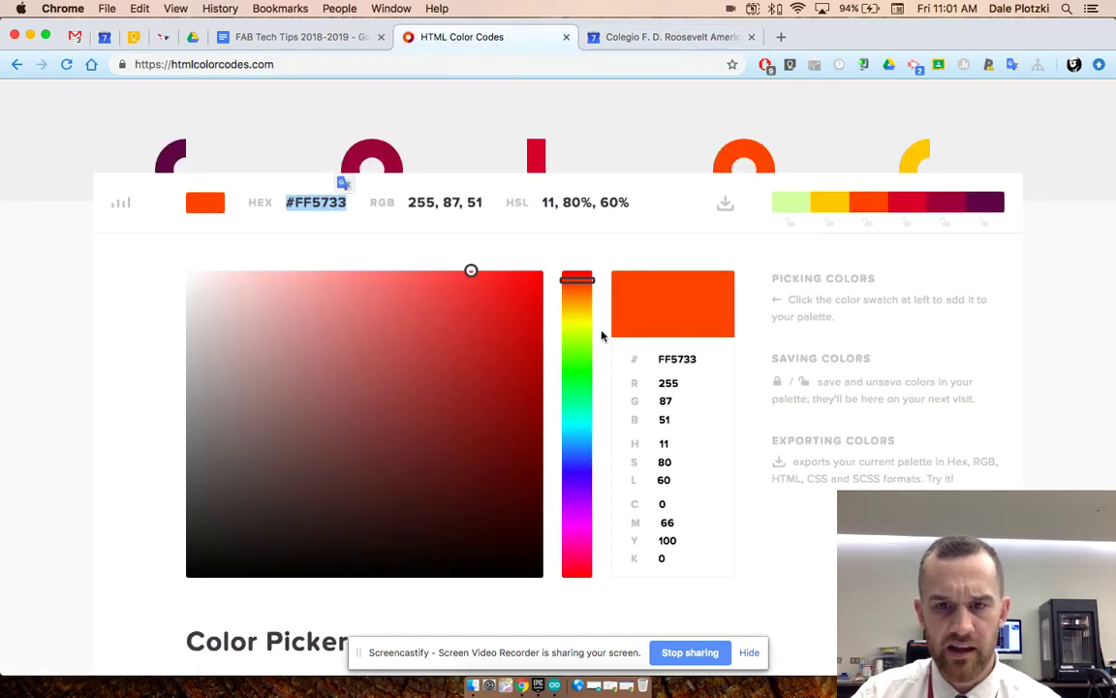
drag(575, 282, 653, 358)
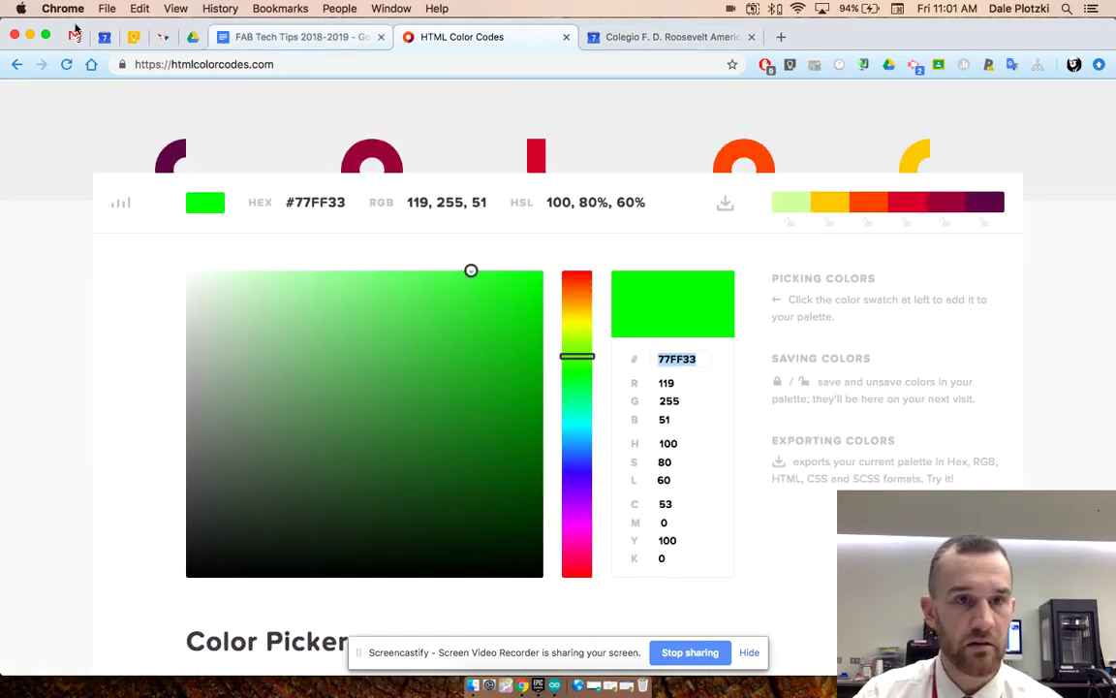
click(101, 37)
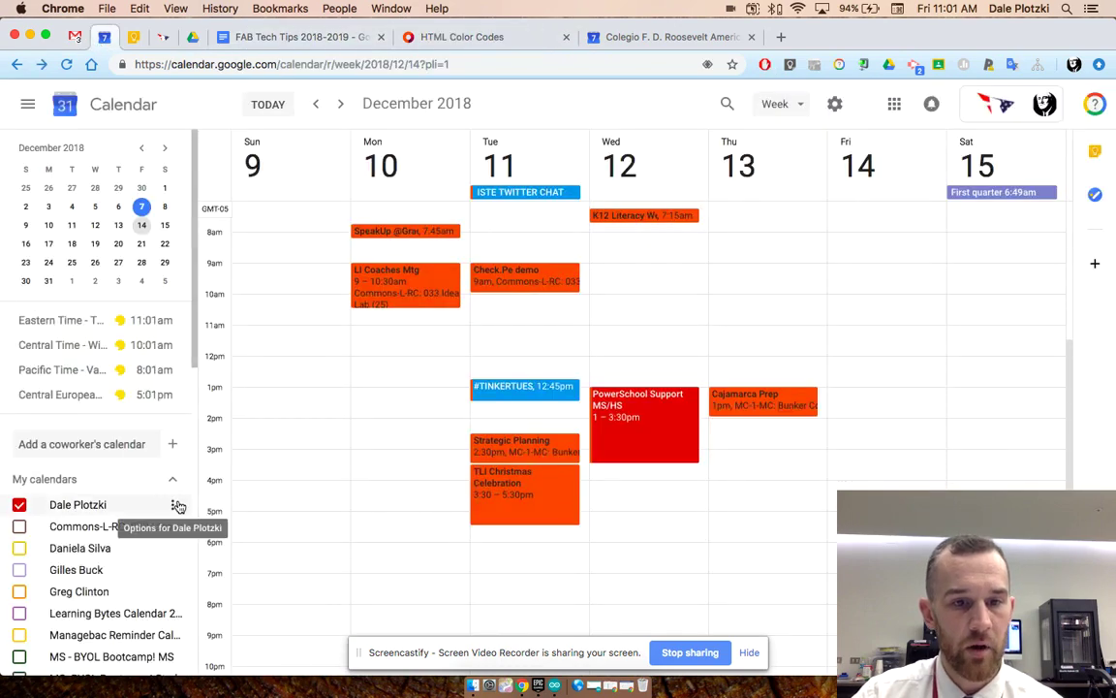
click(174, 504)
click(196, 651)
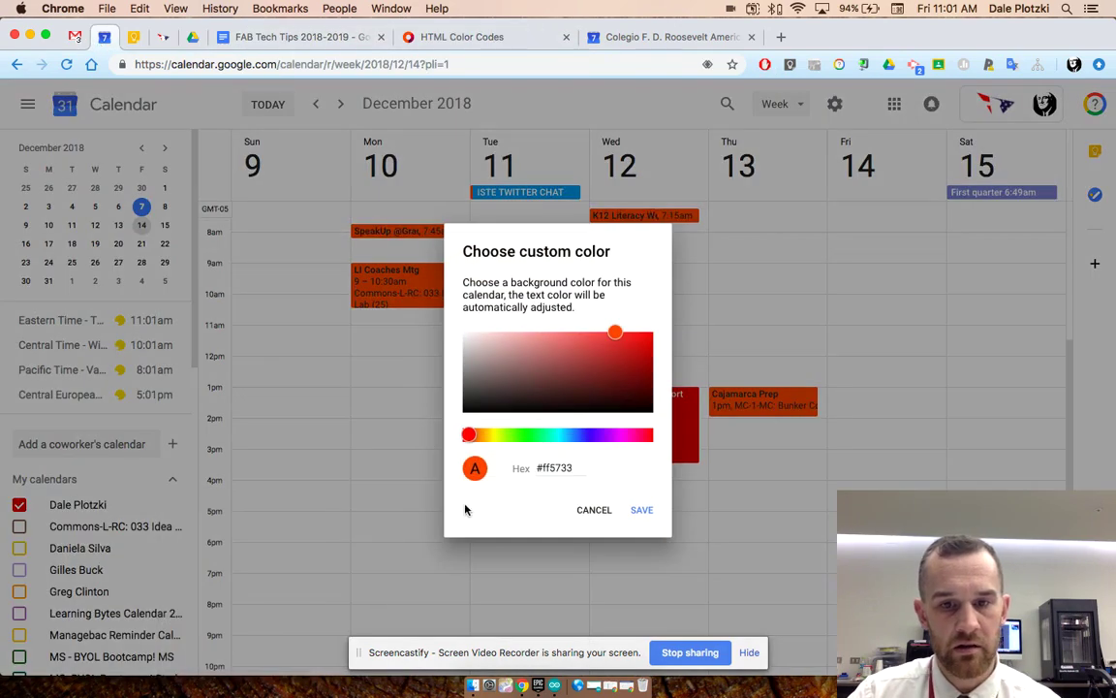
triple_click(547, 468)
text(#77FF33)
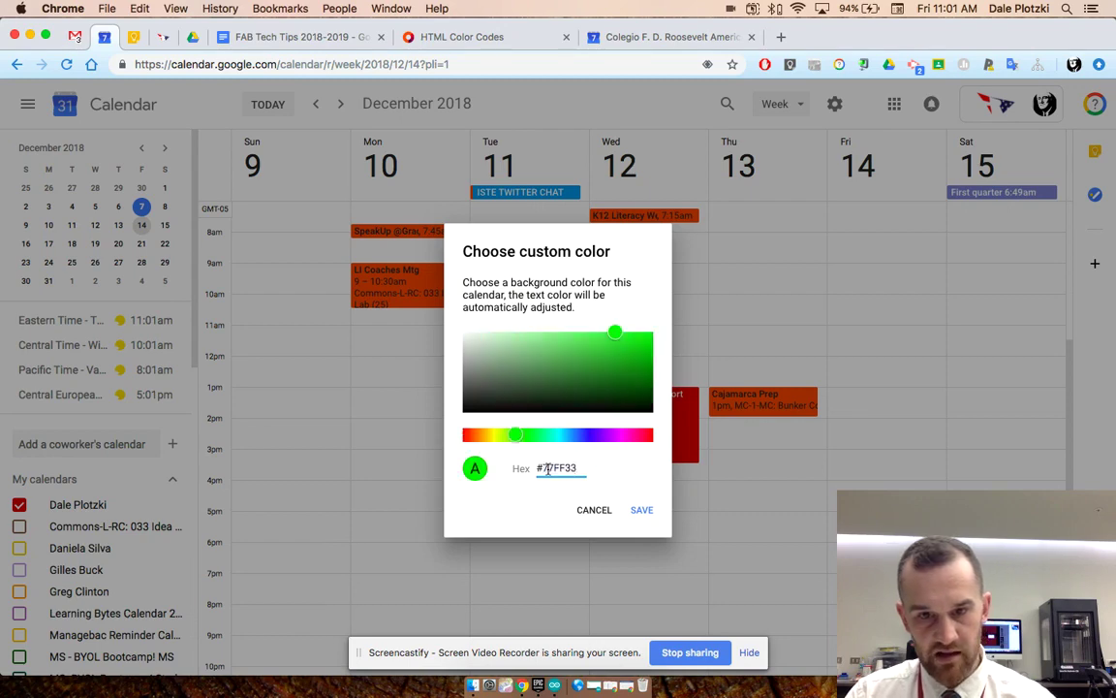
click(642, 509)
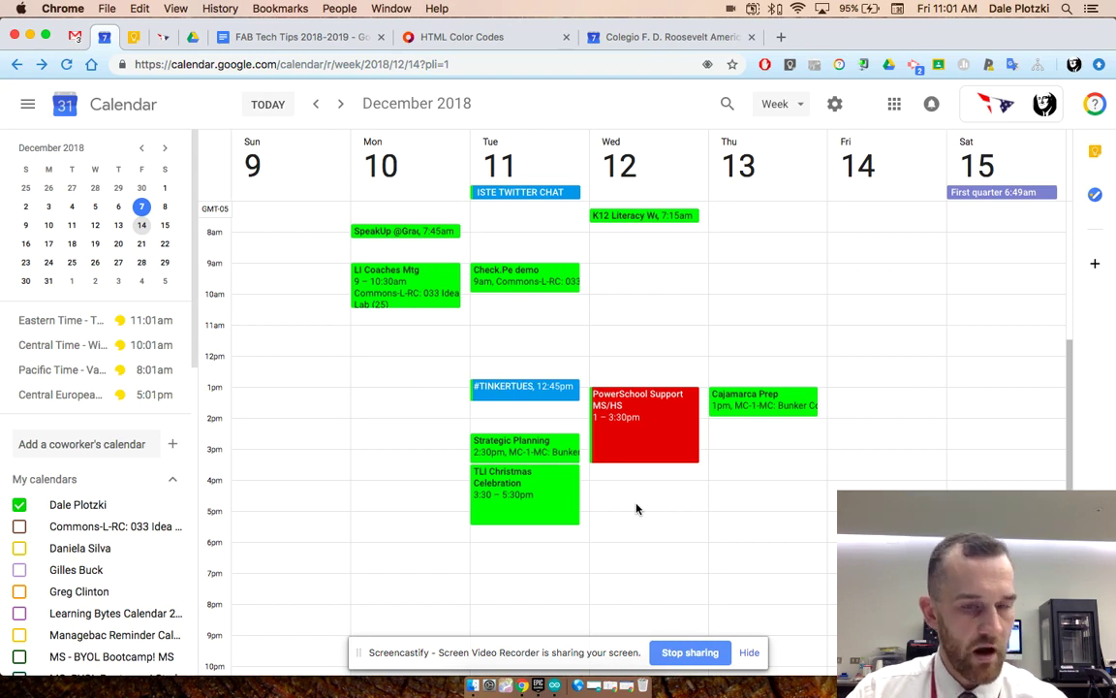
In a new browser page, search Google for a meeting with a coworker tomorrow at 4pm and create the suggested calendar event.
click(781, 37)
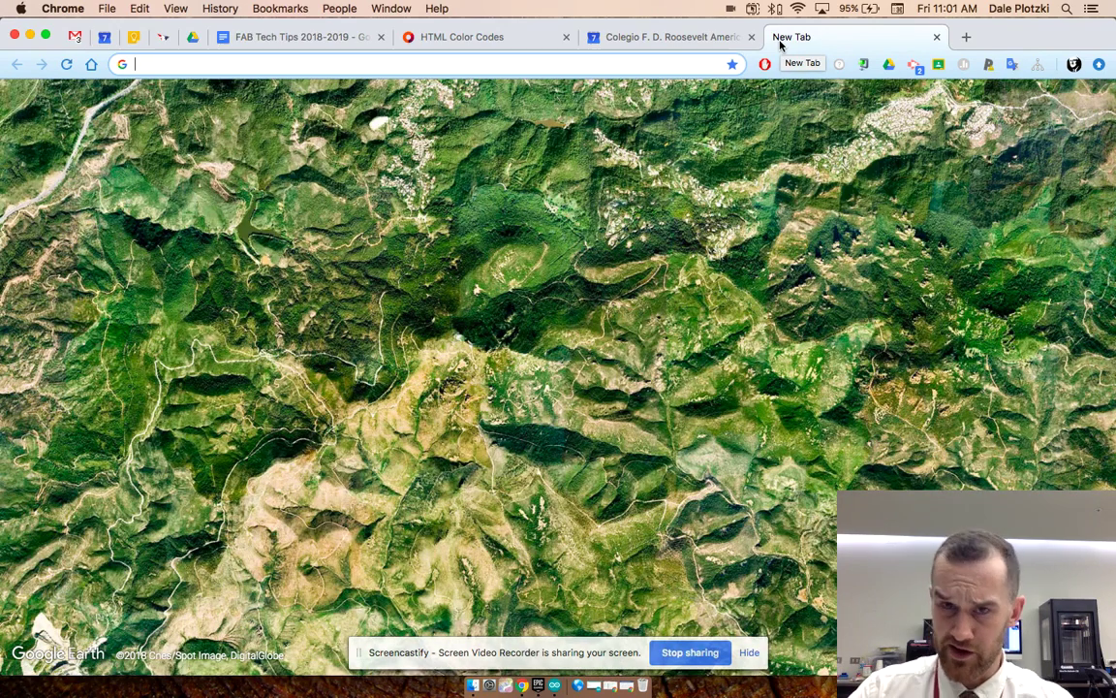
click(427, 65)
text(meeting with d)
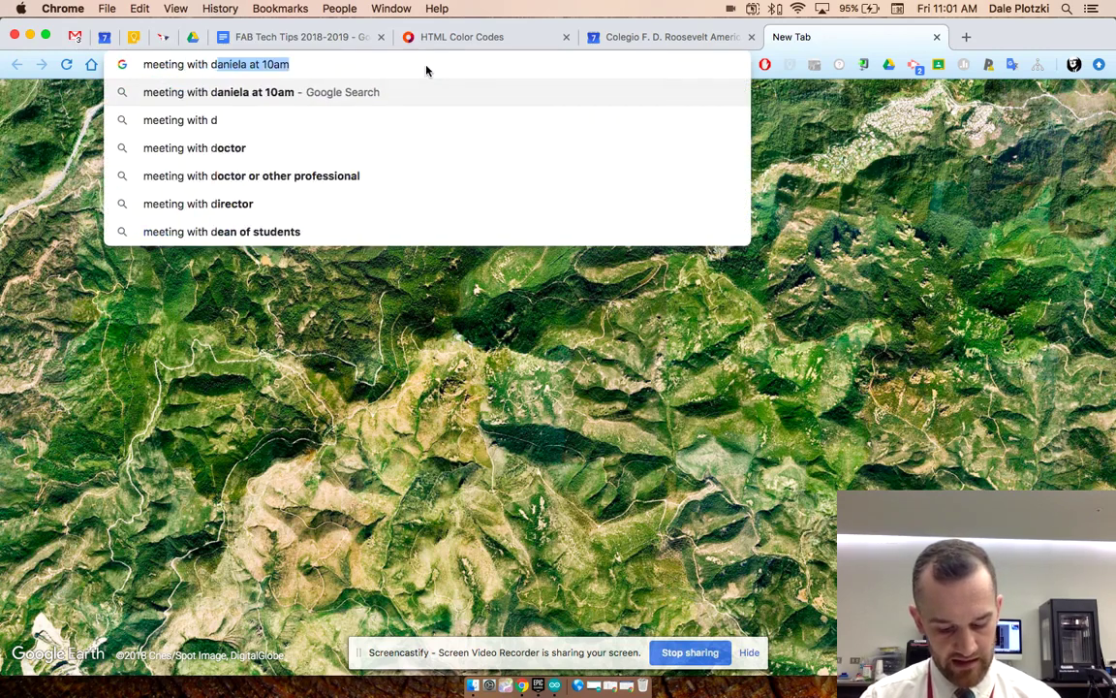
text(aniela tomorro)
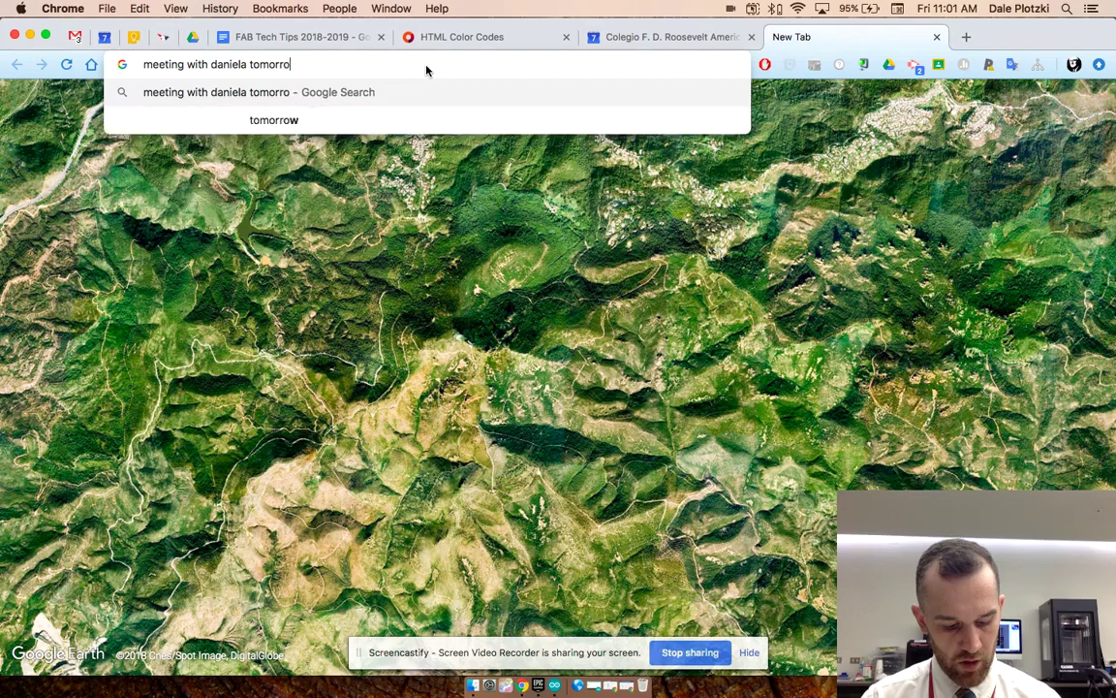
text(w at 4pm)
key(Return)
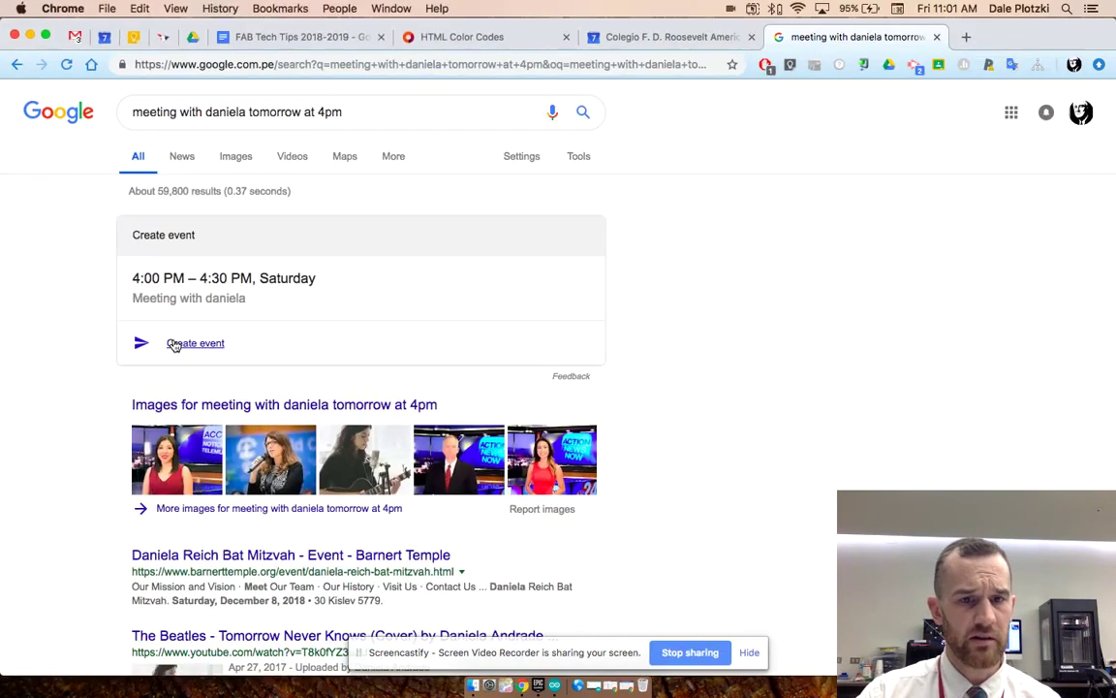
click(196, 345)
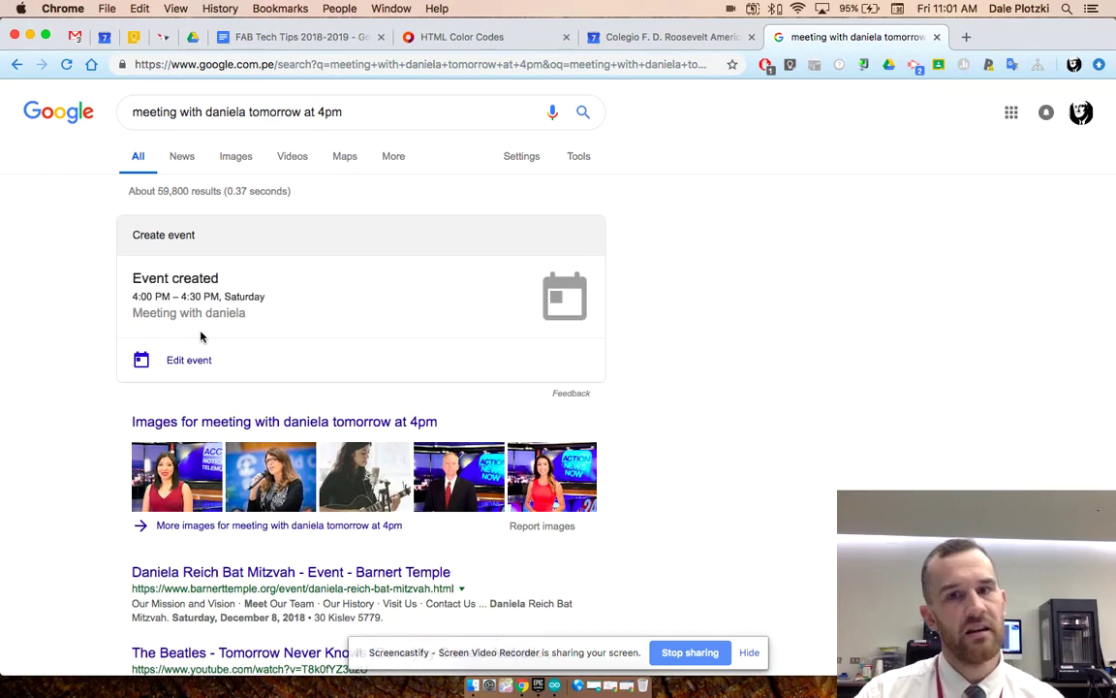
Return to the green-colored calendar and show the week of December 2–8 to look for the new meeting.
click(105, 37)
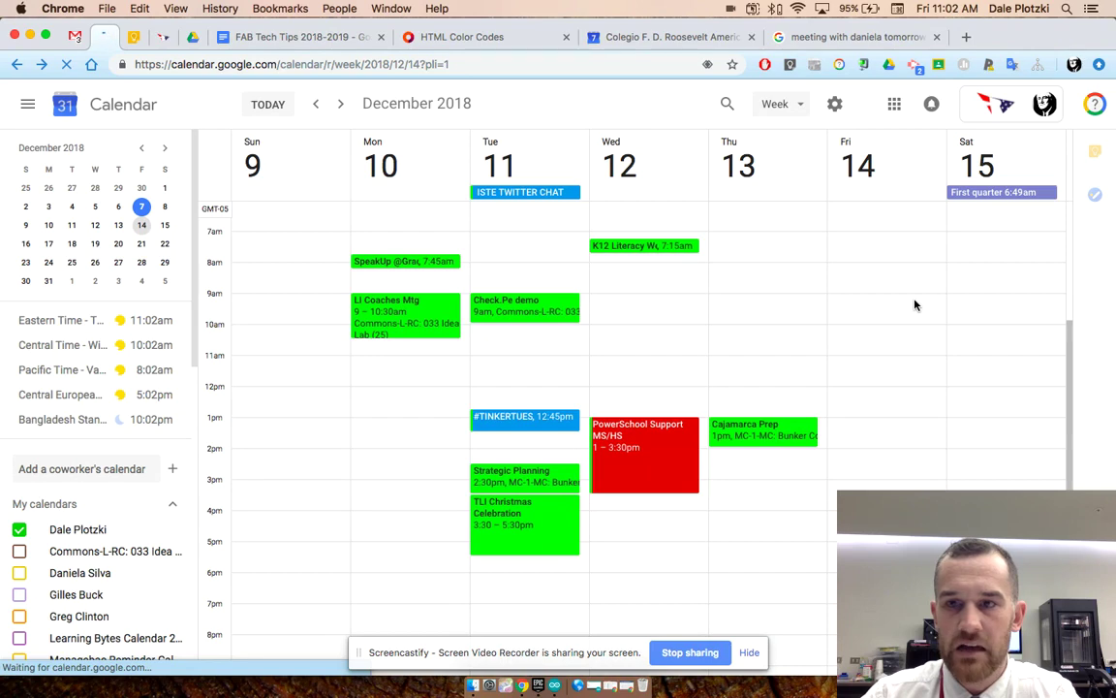
click(314, 104)
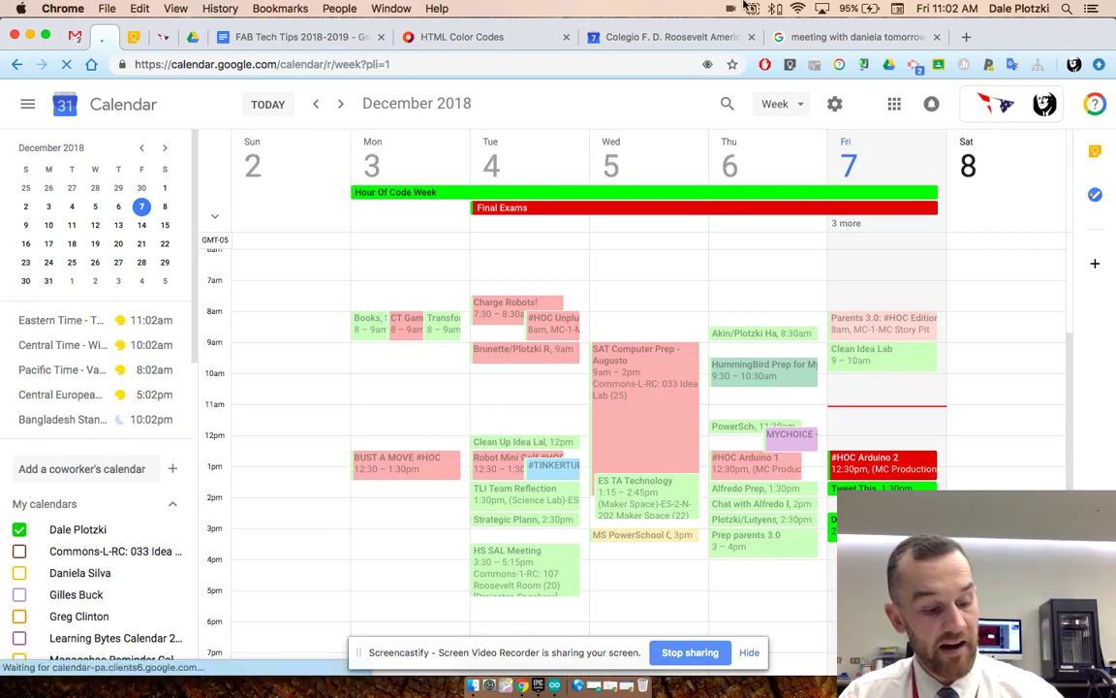
In the calendar showing the Day view, open the world clock settings and remove Bangladesh Standard Time.
click(613, 35)
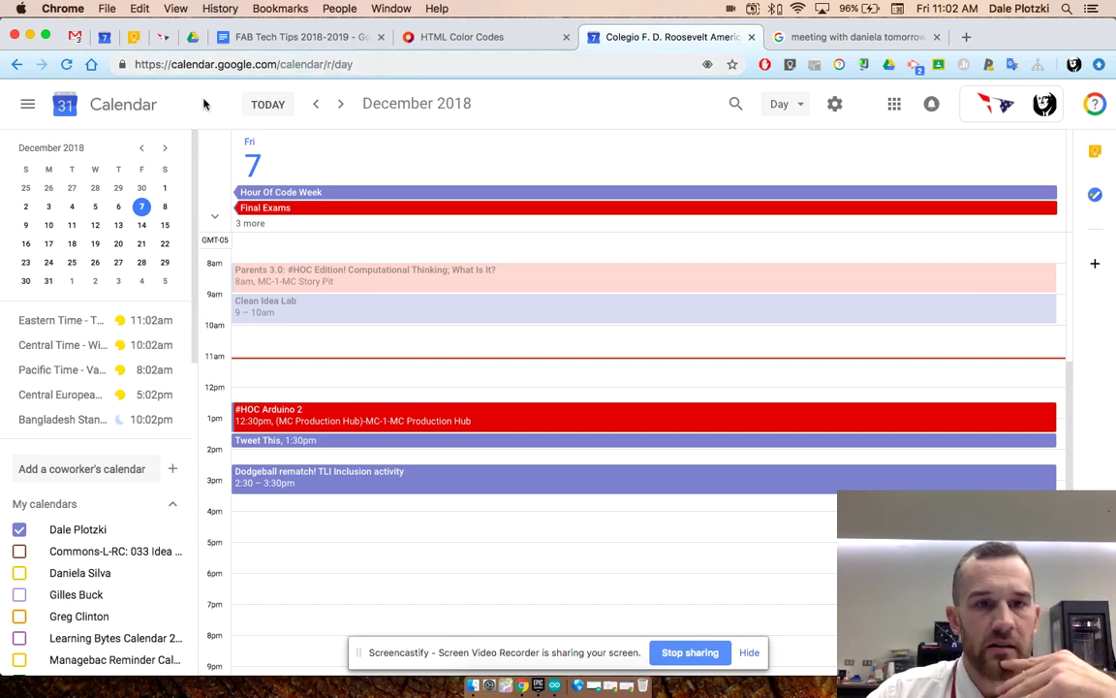
click(837, 107)
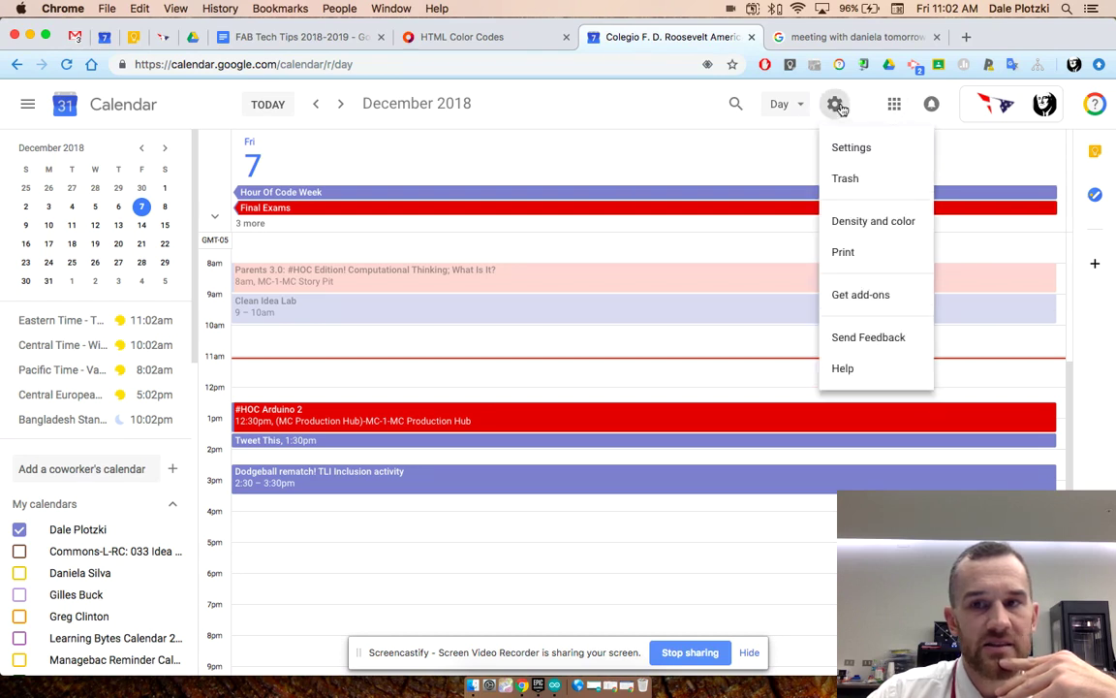
click(841, 149)
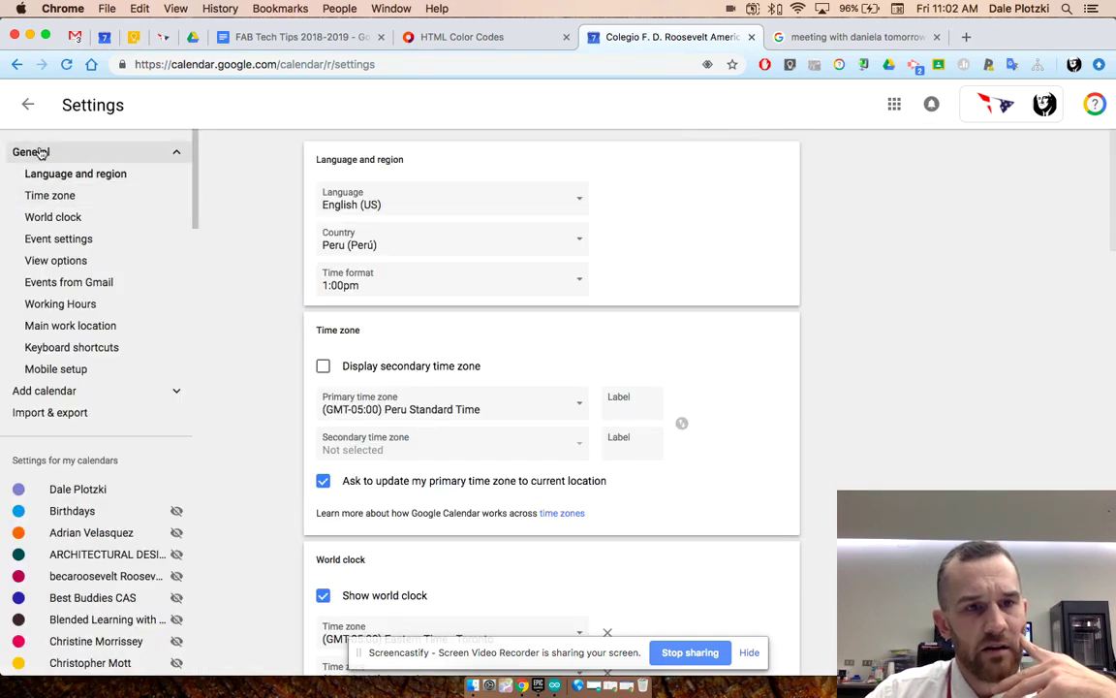
click(55, 217)
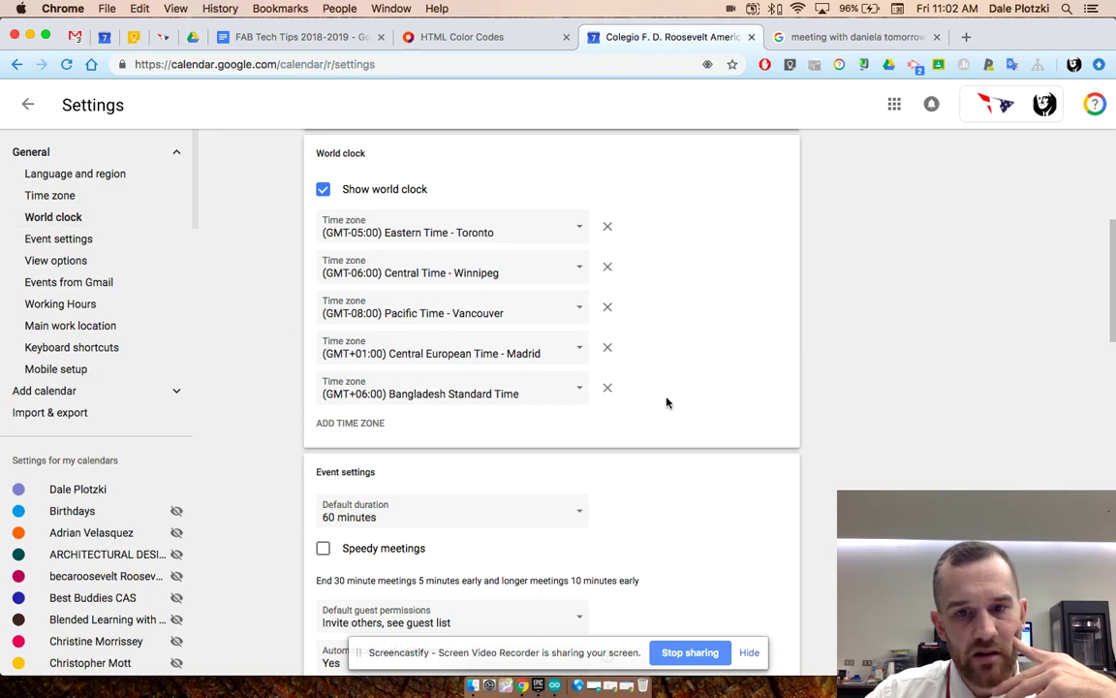
click(609, 389)
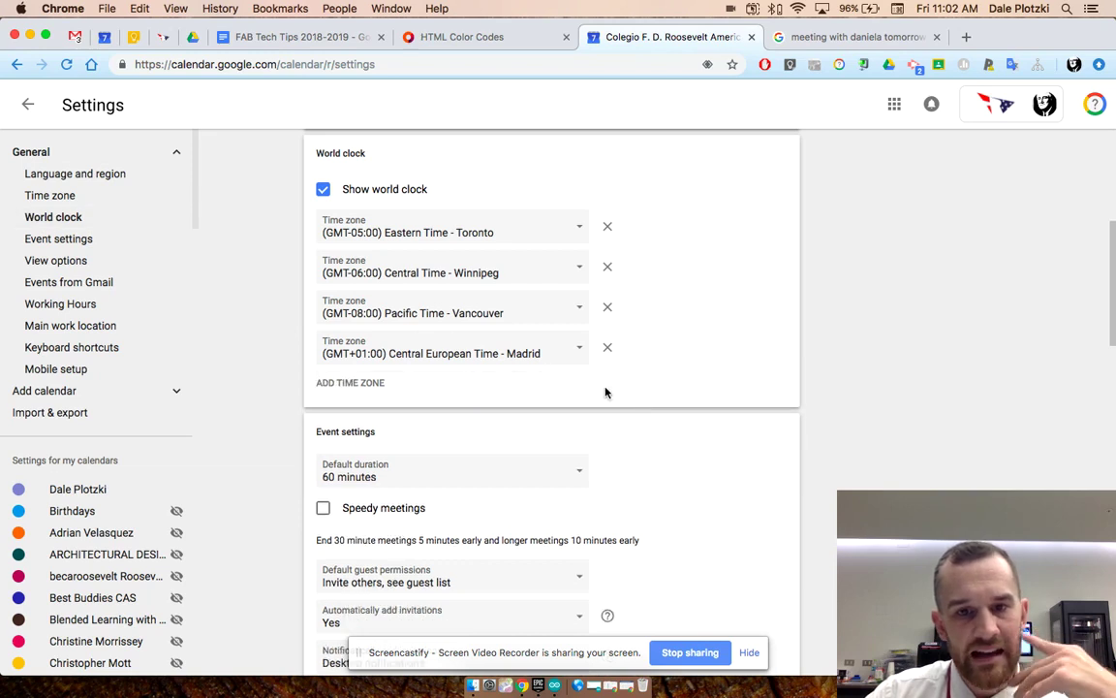
Add another time zone to the world clock, set it to (GMT+08:00) Hong Kong Standard Time, and return to the calendar.
click(342, 383)
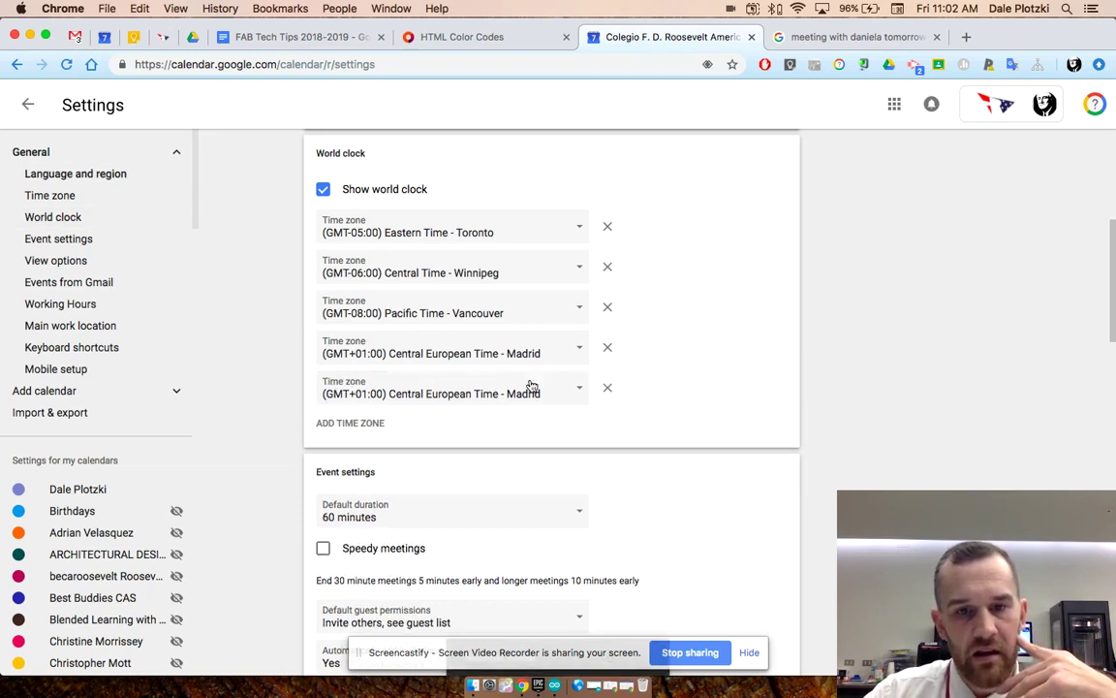
click(579, 394)
scroll(562, 419, down, 20)
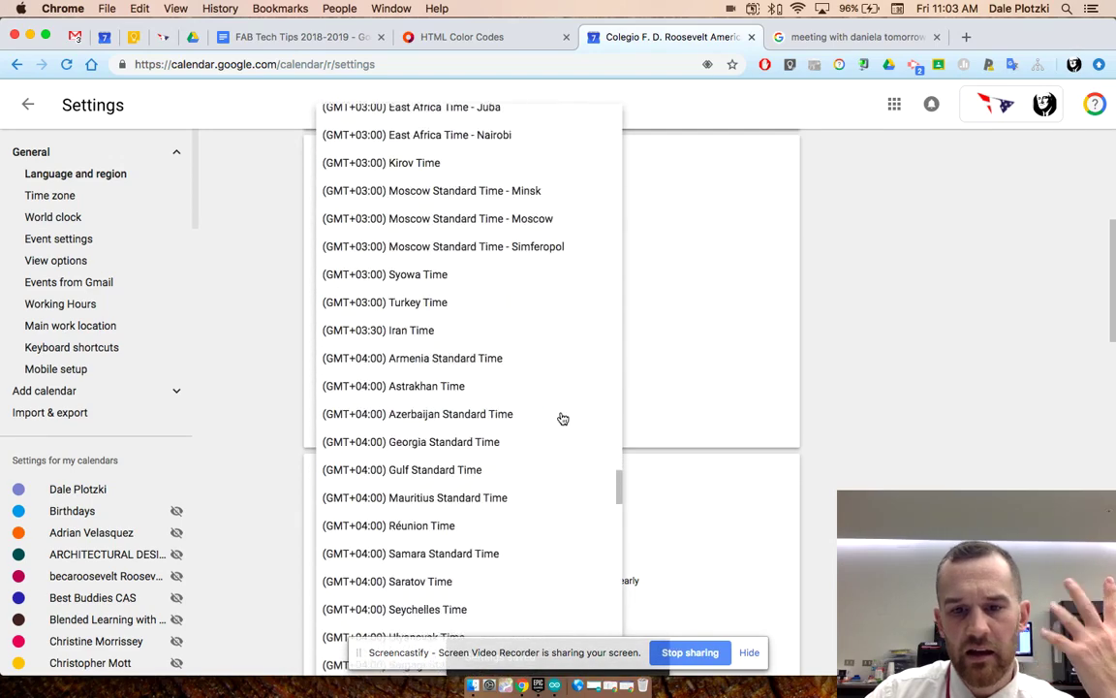
scroll(562, 418, down, 15)
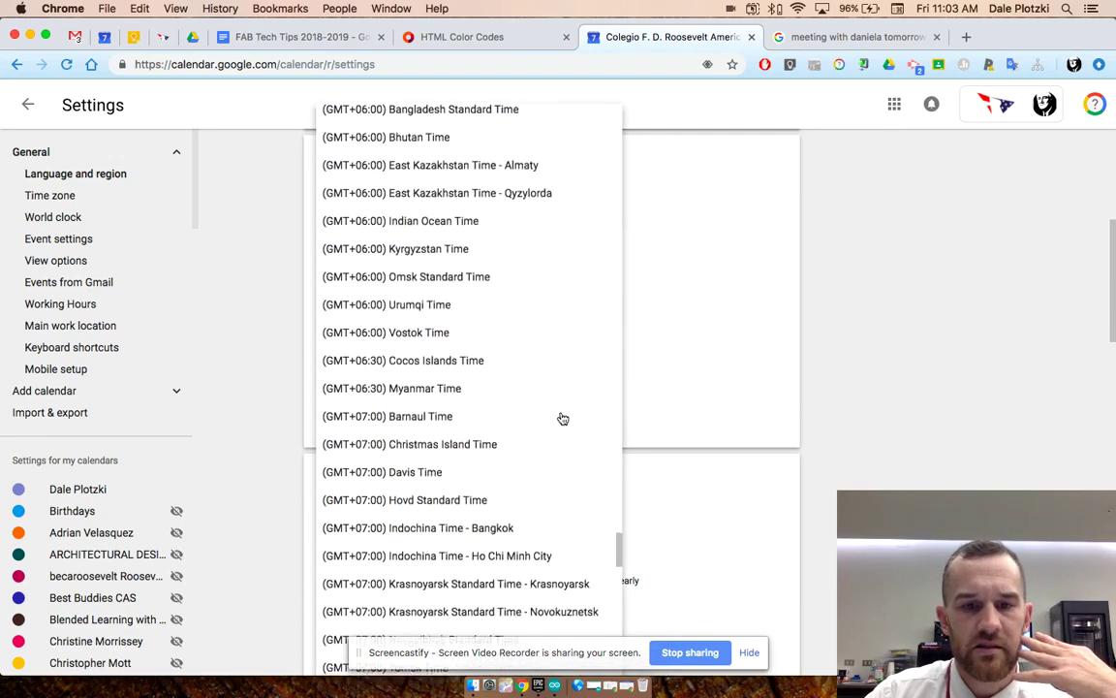
scroll(563, 419, down, 12)
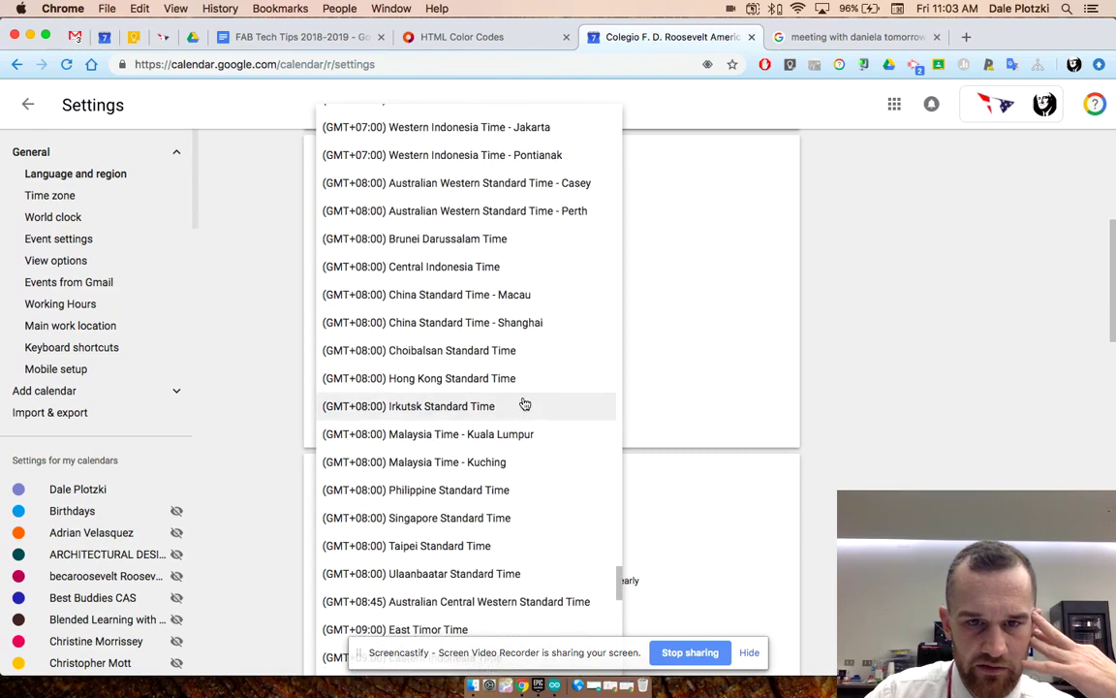
click(507, 388)
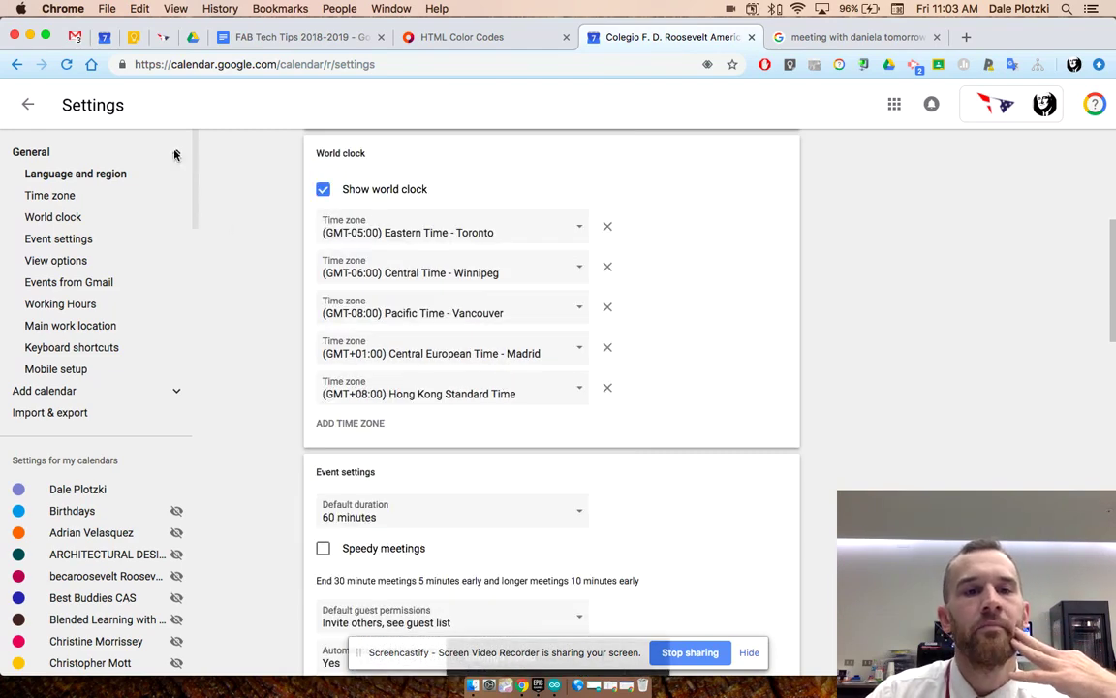
click(26, 105)
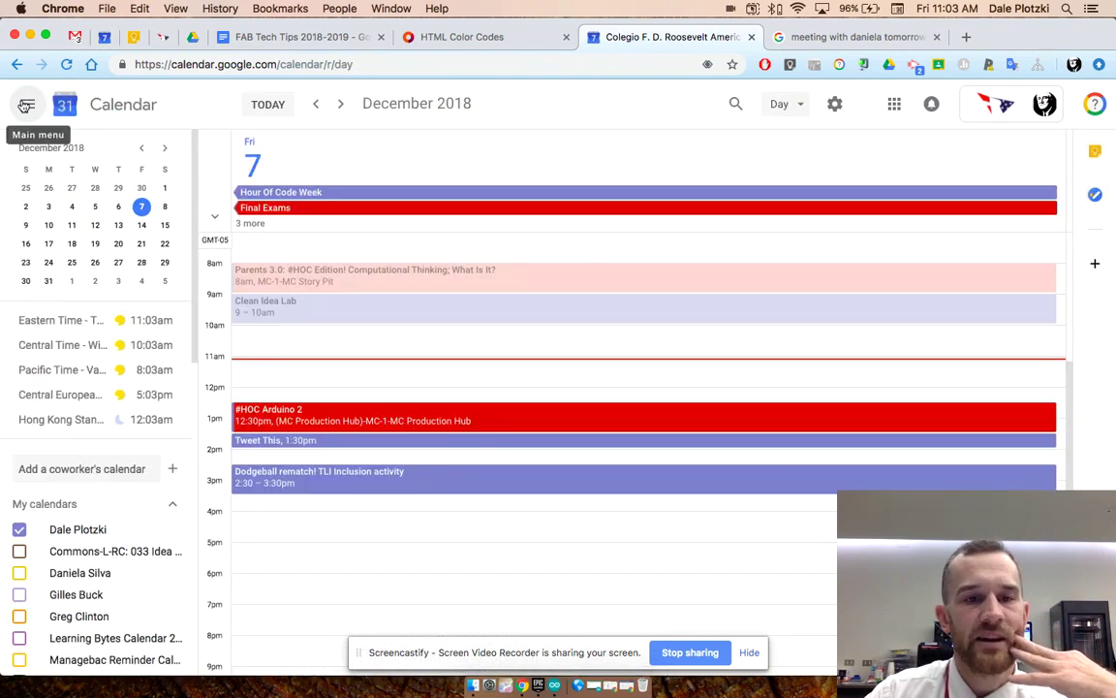